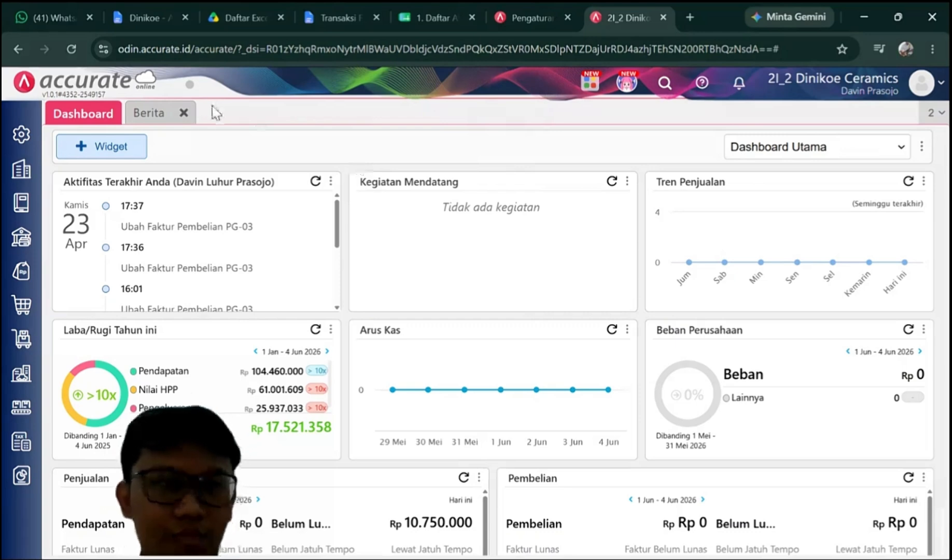
Review the company preferences in Preferensi, covering the Perusahaan, Fitur, Pajak, Penjualan and Pembelian sections
{"action": "left_click", "coordinate": [21, 136]}
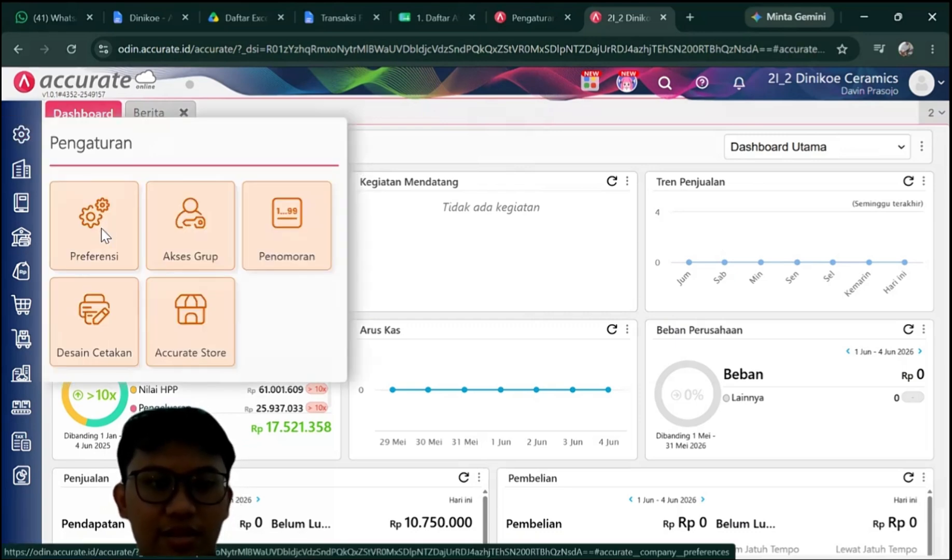
{"action": "left_click", "coordinate": [101, 228]}
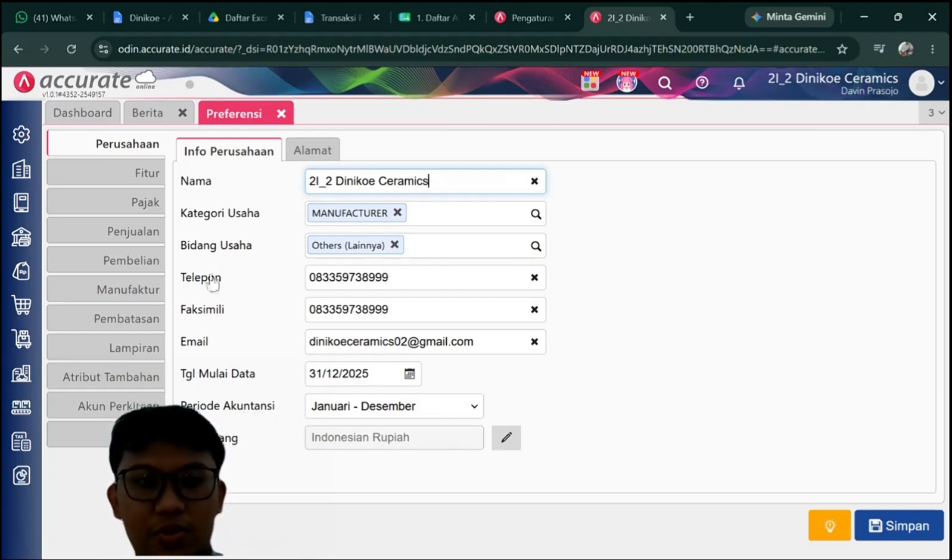
{"action": "left_click", "coordinate": [147, 177]}
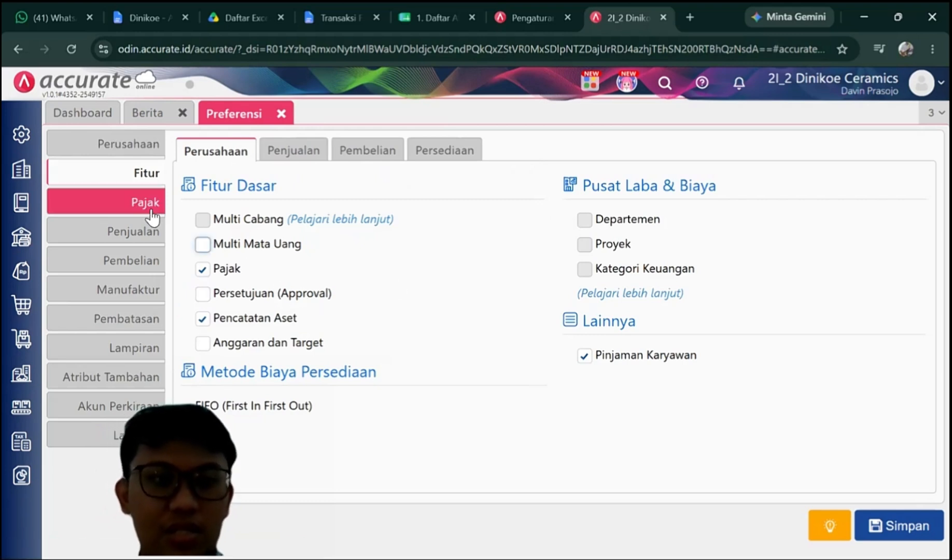
{"action": "left_click", "coordinate": [138, 204]}
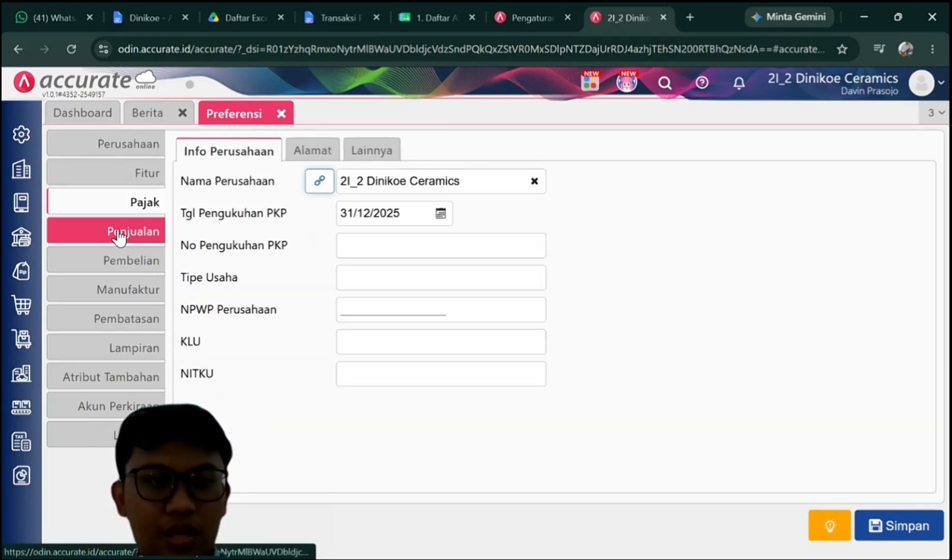
{"action": "left_click", "coordinate": [120, 236]}
{"action": "left_click", "coordinate": [118, 263]}
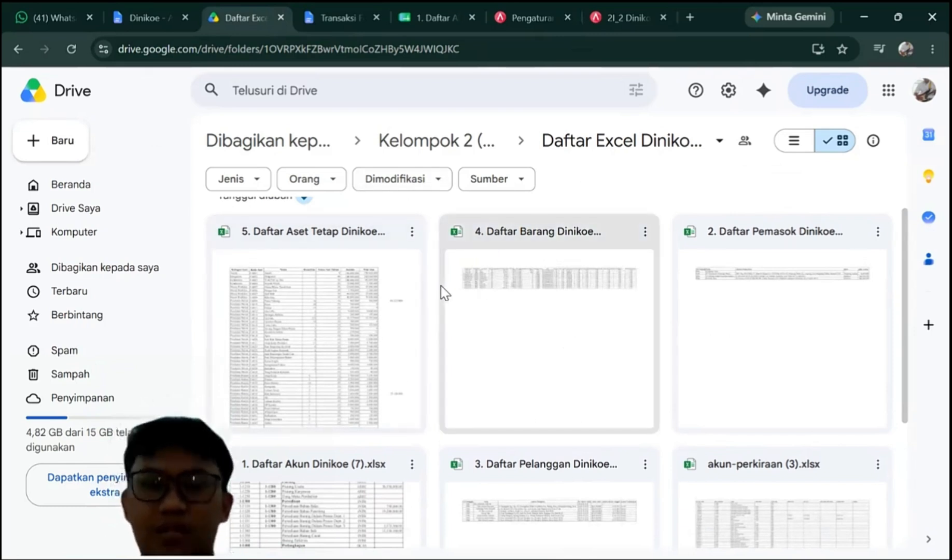
Look through the Excel files for assets, items, suppliers, accounts and customers in the Dinikoe folder on Google Drive
{"action": "scroll", "coordinate": [442, 292], "scroll_direction": "down", "scroll_amount": 1}
{"action": "scroll", "coordinate": [442, 292], "scroll_direction": "up", "scroll_amount": 1}
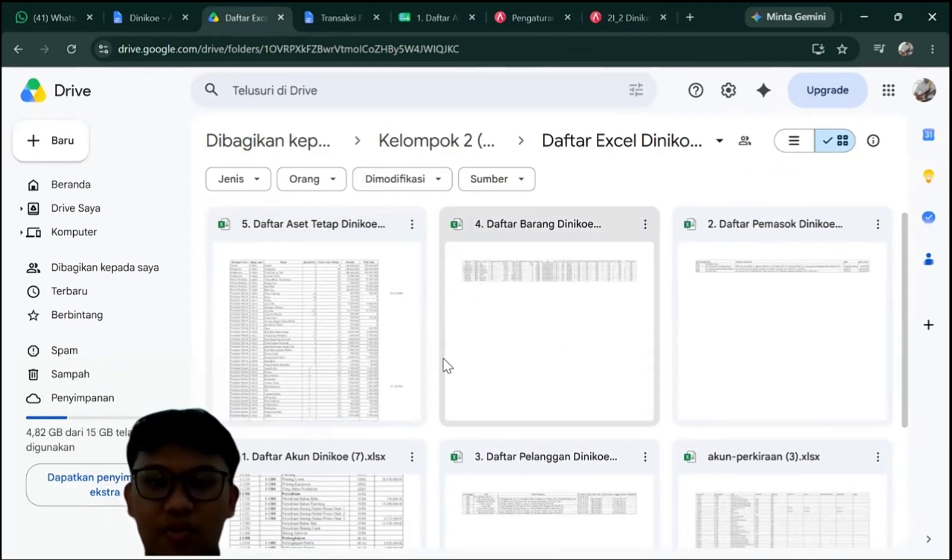
{"action": "scroll", "coordinate": [442, 365], "scroll_direction": "down", "scroll_amount": 2}
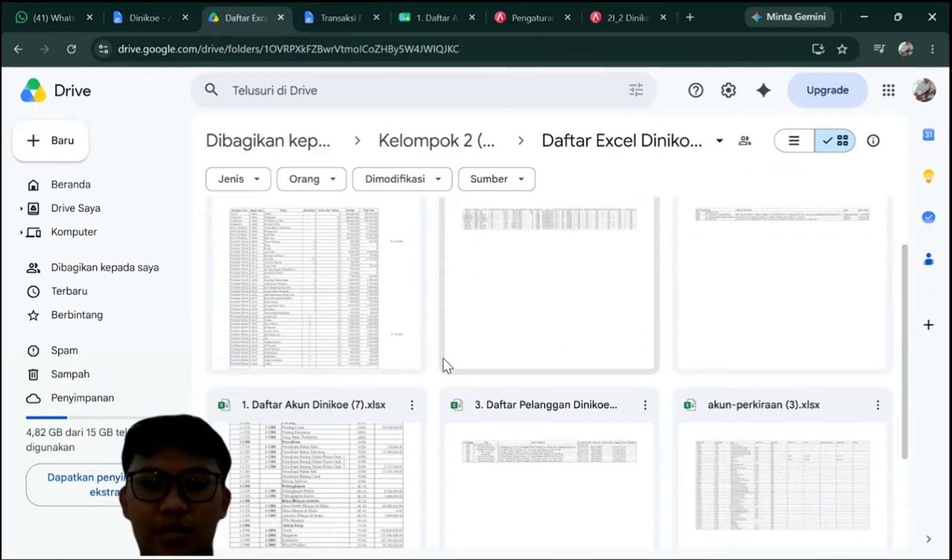
{"action": "scroll", "coordinate": [304, 463], "scroll_direction": "up", "scroll_amount": 1}
{"action": "scroll", "coordinate": [308, 458], "scroll_direction": "up", "scroll_amount": 1}
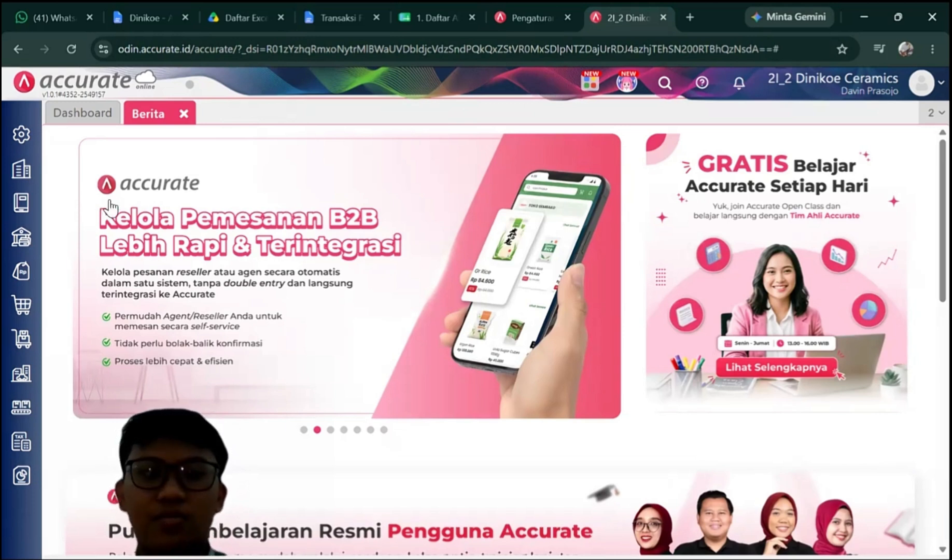
Switch to Accurate and show the list of existing accounts in Akun Perkiraan under Buku Besar
{"action": "left_click", "coordinate": [21, 205]}
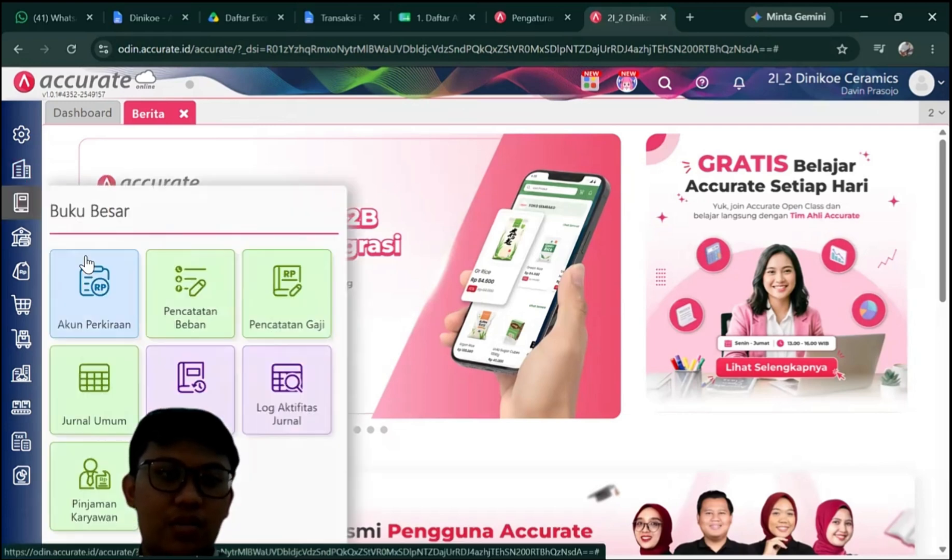
{"action": "left_click", "coordinate": [89, 320]}
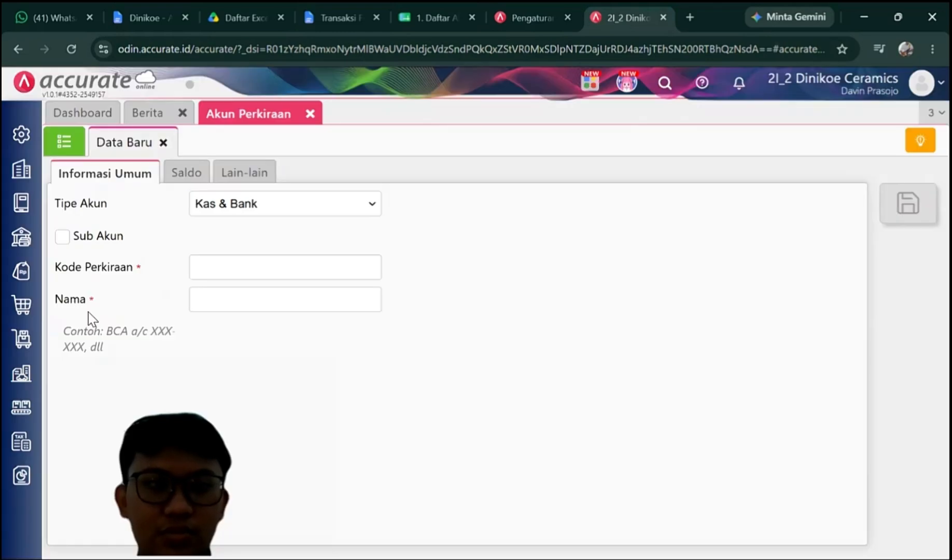
{"action": "left_click", "coordinate": [66, 143]}
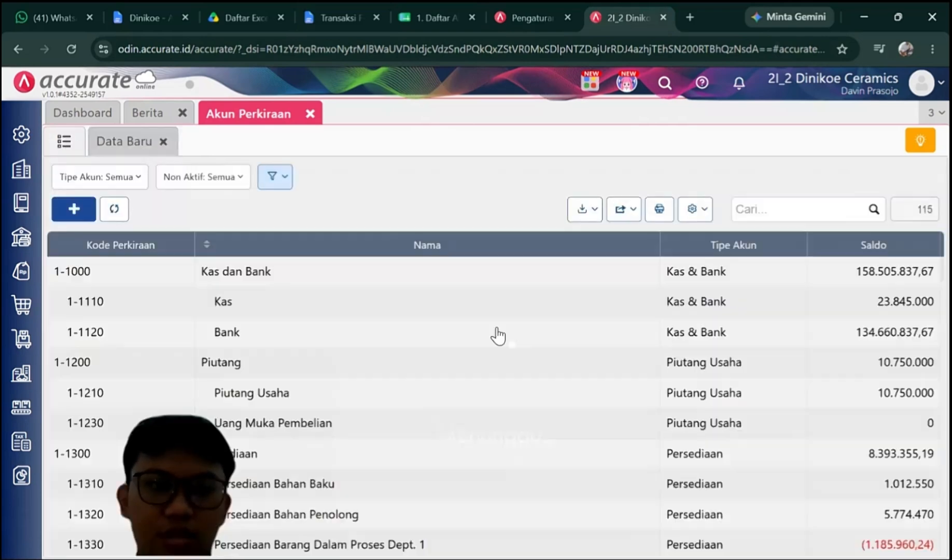
View the Impor Akun Perkiraan page and its Excel file chooser, cancel the file selection and close the import page
{"action": "left_click", "coordinate": [589, 210]}
{"action": "left_click", "coordinate": [544, 230]}
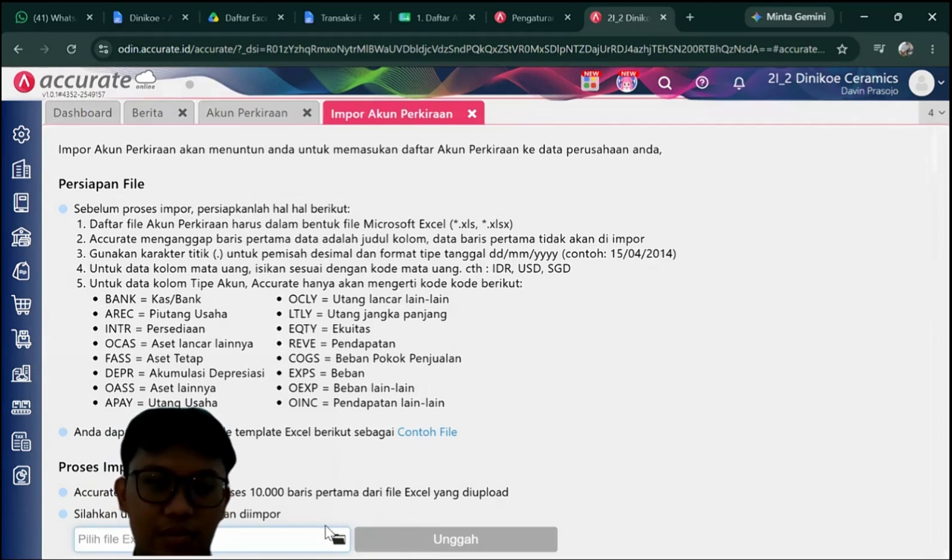
{"action": "left_click", "coordinate": [339, 540]}
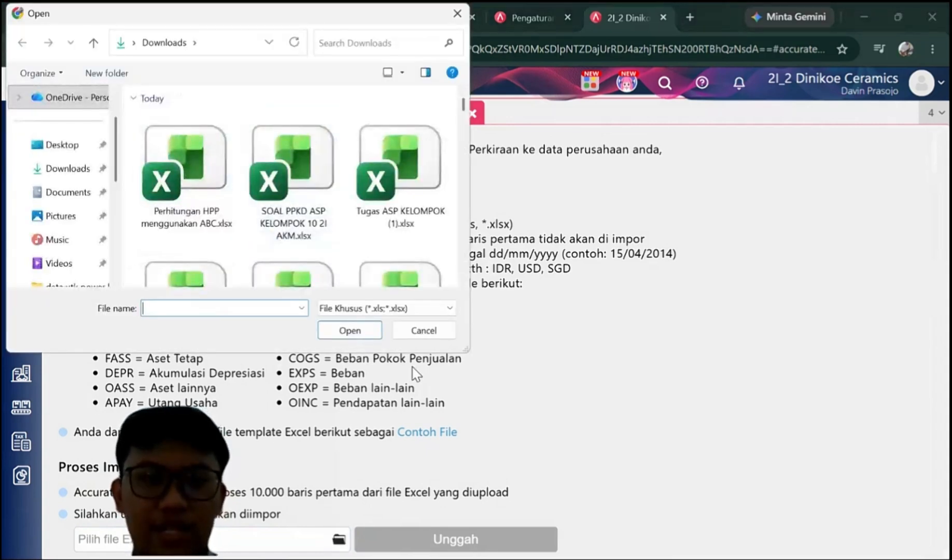
{"action": "left_click", "coordinate": [423, 330]}
{"action": "left_click", "coordinate": [275, 126]}
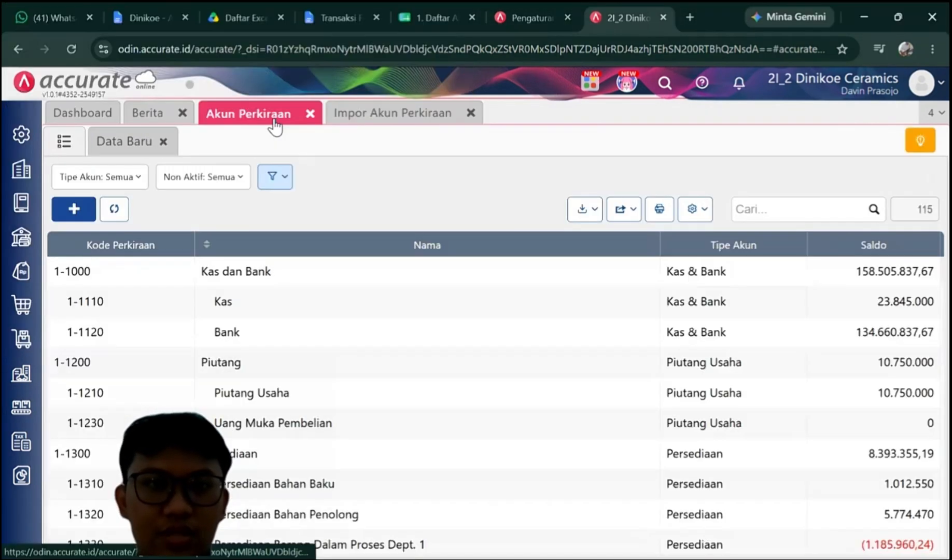
{"action": "left_click", "coordinate": [471, 113]}
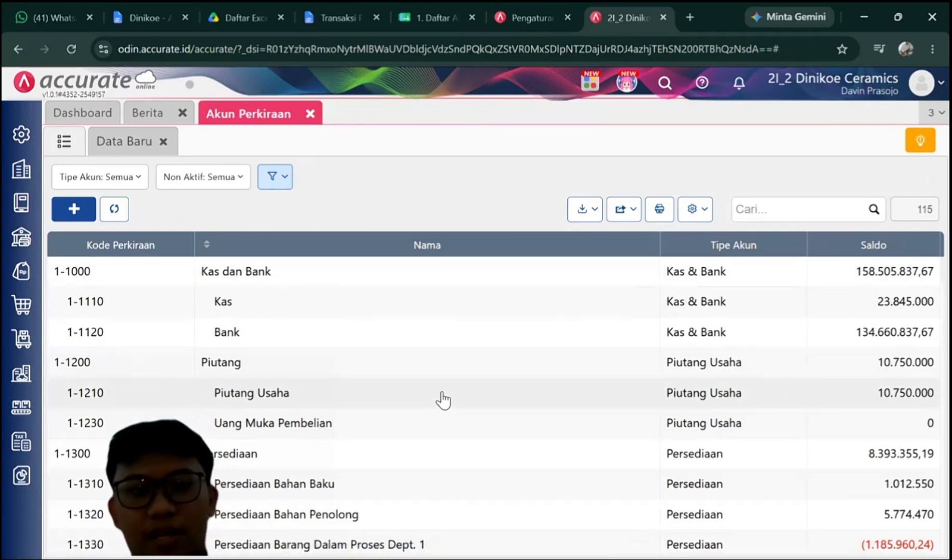
Examine the account codes, names, types and balances further down the Akun Perkiraan list
{"action": "scroll", "coordinate": [443, 400], "scroll_direction": "down", "scroll_amount": 1}
{"action": "scroll", "coordinate": [444, 399], "scroll_direction": "up", "scroll_amount": 1}
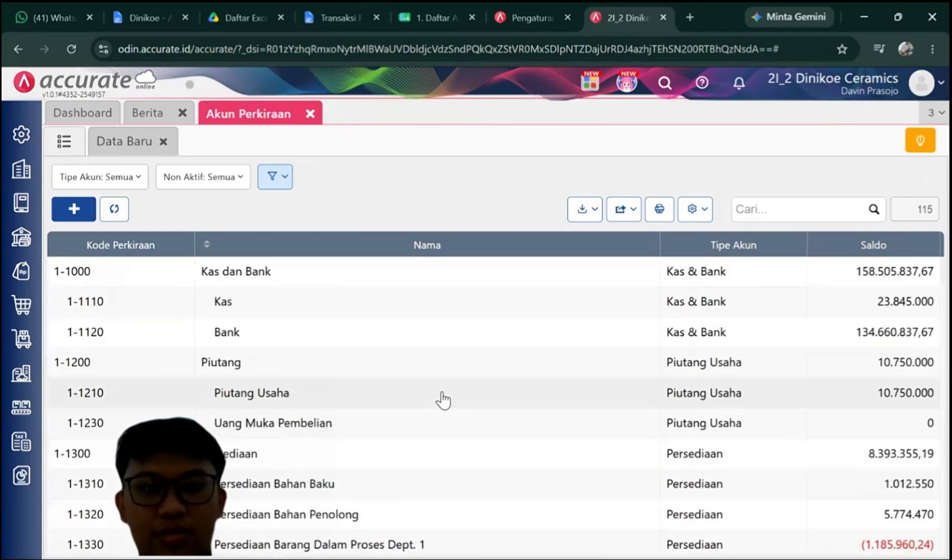
{"action": "scroll", "coordinate": [442, 394], "scroll_direction": "down", "scroll_amount": 10}
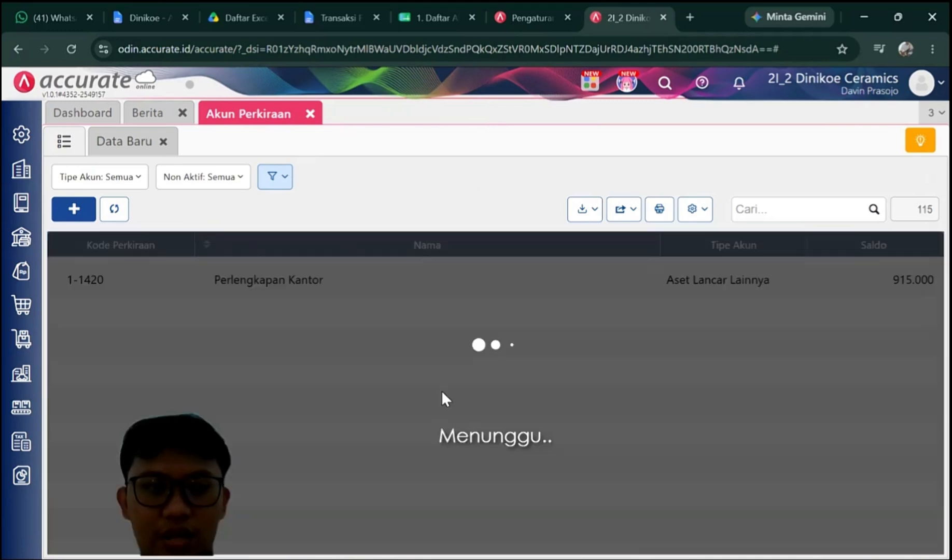
{"action": "scroll", "coordinate": [444, 399], "scroll_direction": "down", "scroll_amount": 2}
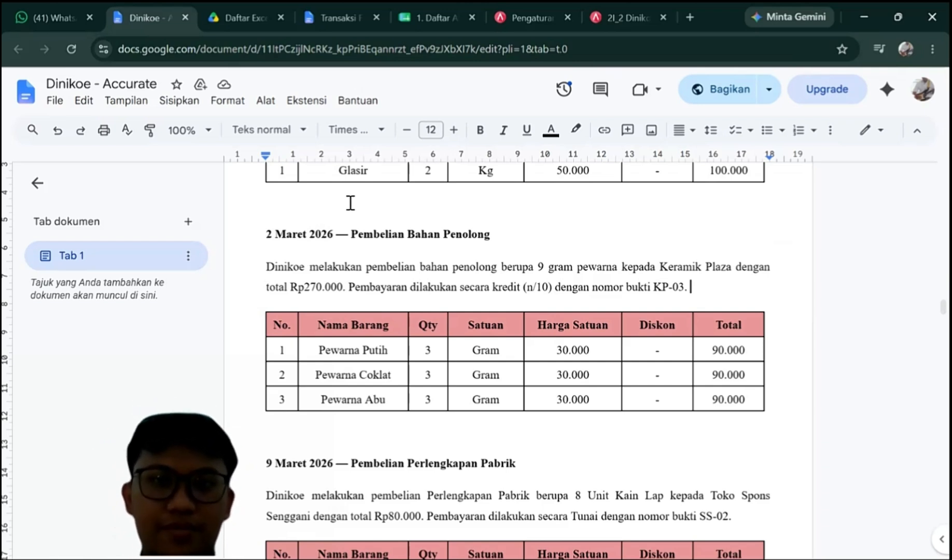
In Accurate's Pesanan Pembelian, view the supplier choices on a new order, and open an existing Keramik Plaza order from the list
{"action": "left_click", "coordinate": [612, 22]}
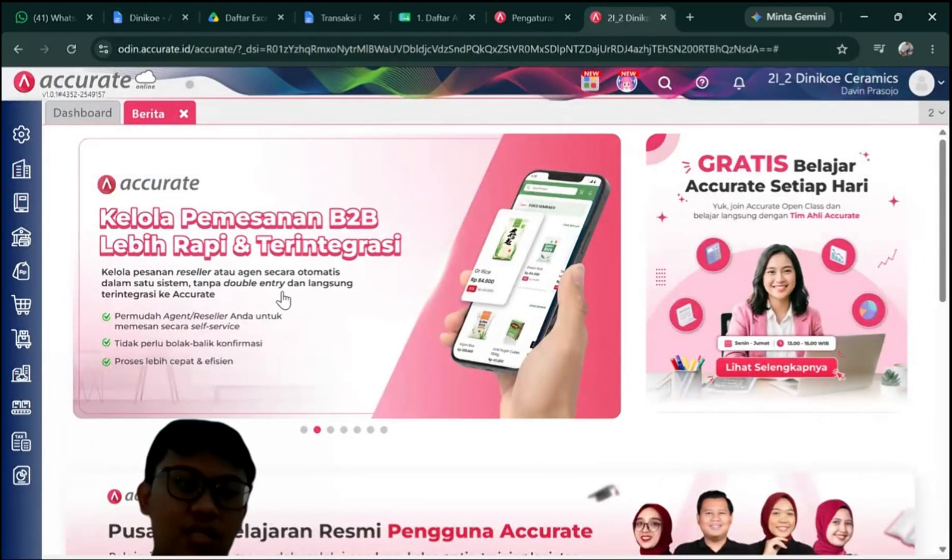
{"action": "left_click", "coordinate": [27, 310]}
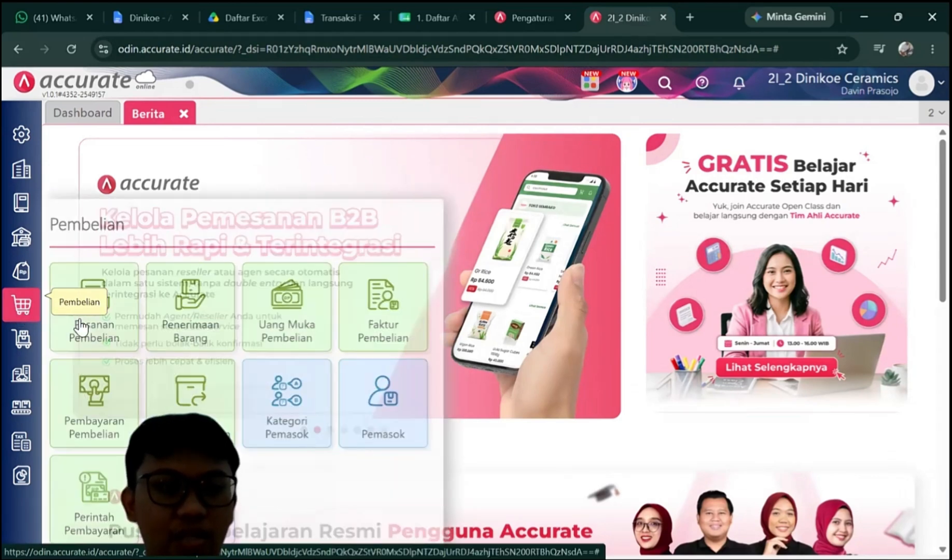
{"action": "left_click", "coordinate": [105, 306]}
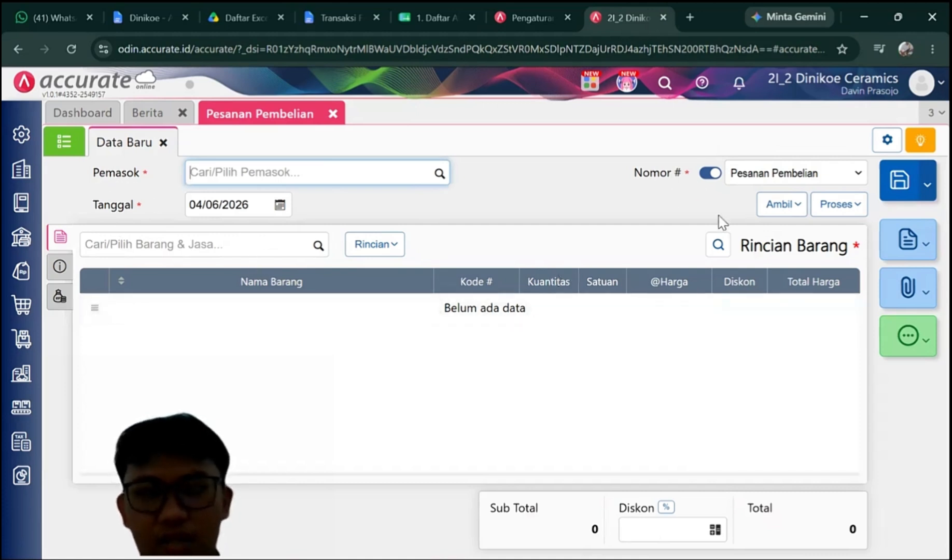
{"action": "left_click", "coordinate": [440, 175]}
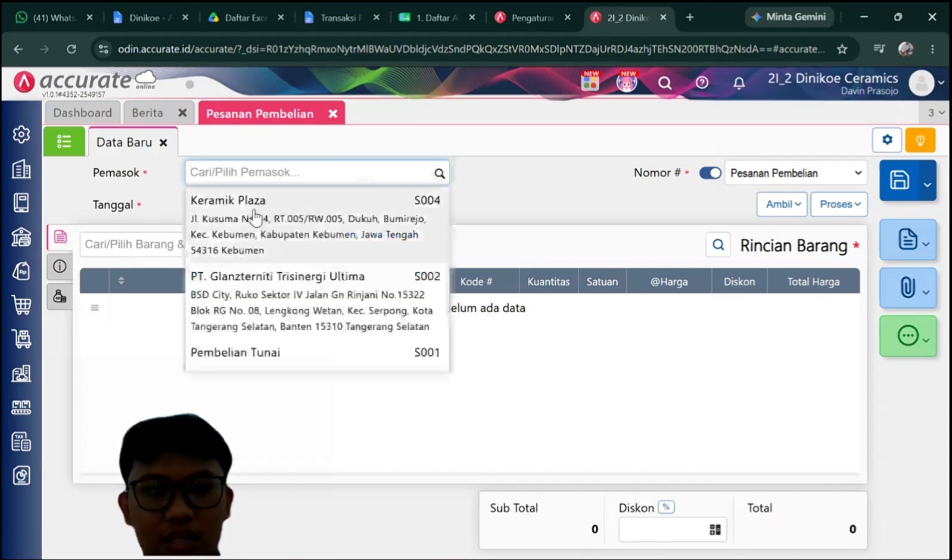
{"action": "left_click", "coordinate": [138, 223]}
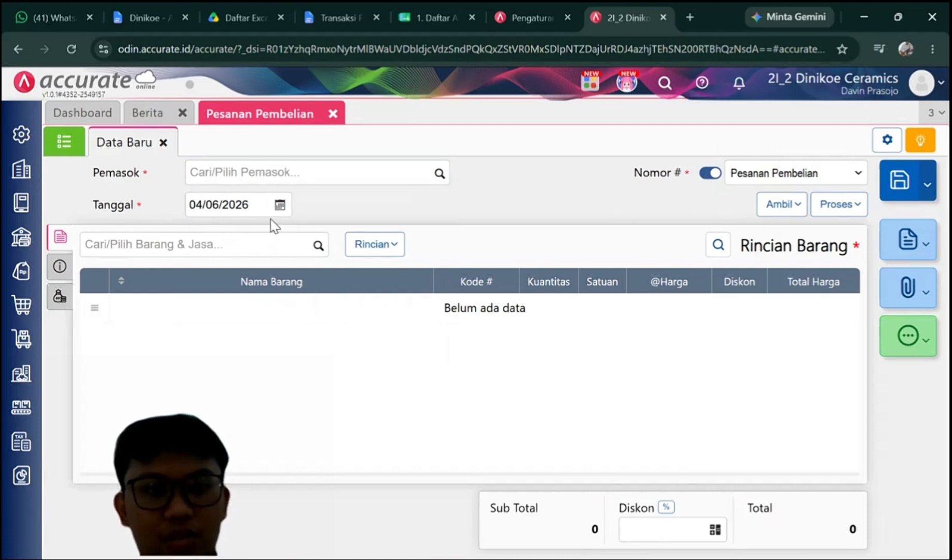
{"action": "left_click", "coordinate": [69, 145]}
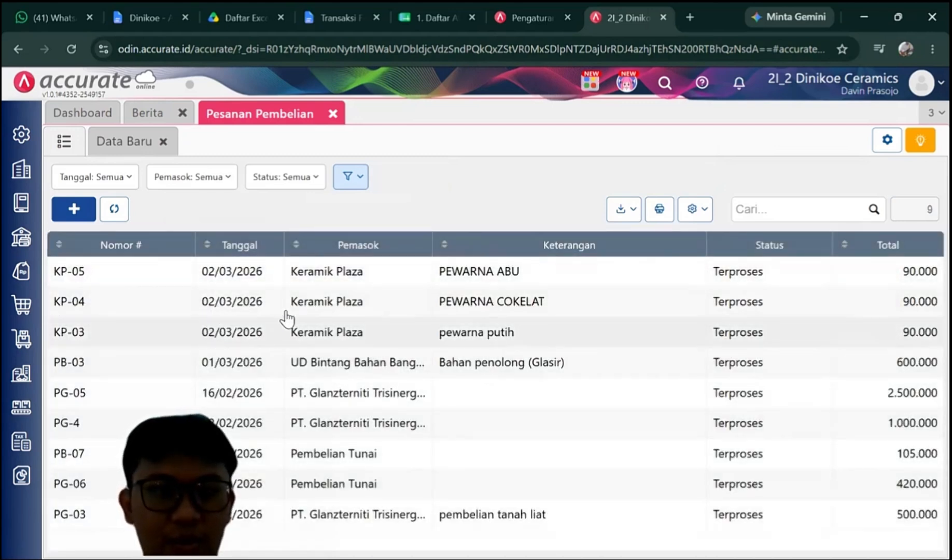
{"action": "left_click", "coordinate": [284, 280]}
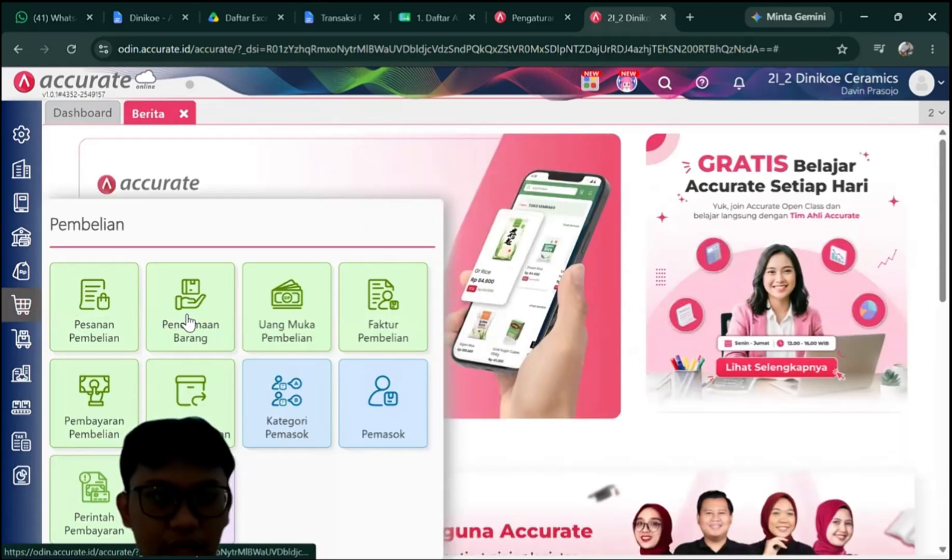
In Penerimaan Barang, view the Ambil source options on a new receipt, and open an existing receipt from the list
{"action": "left_click", "coordinate": [183, 319]}
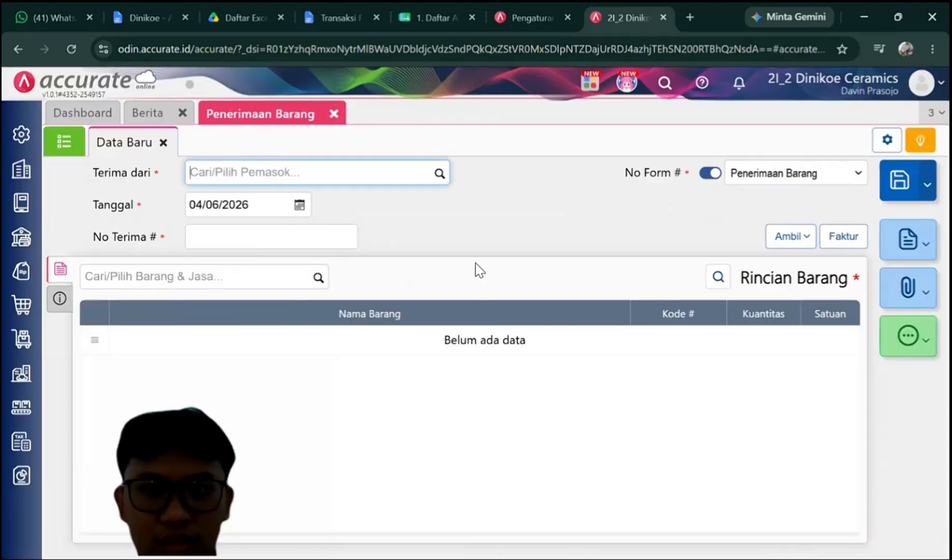
{"action": "left_click", "coordinate": [796, 242]}
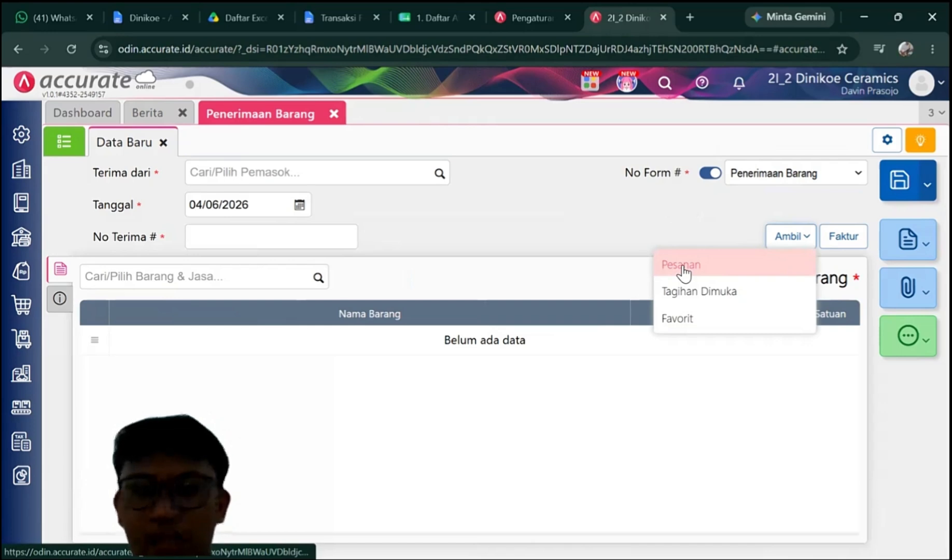
{"action": "left_click", "coordinate": [68, 143]}
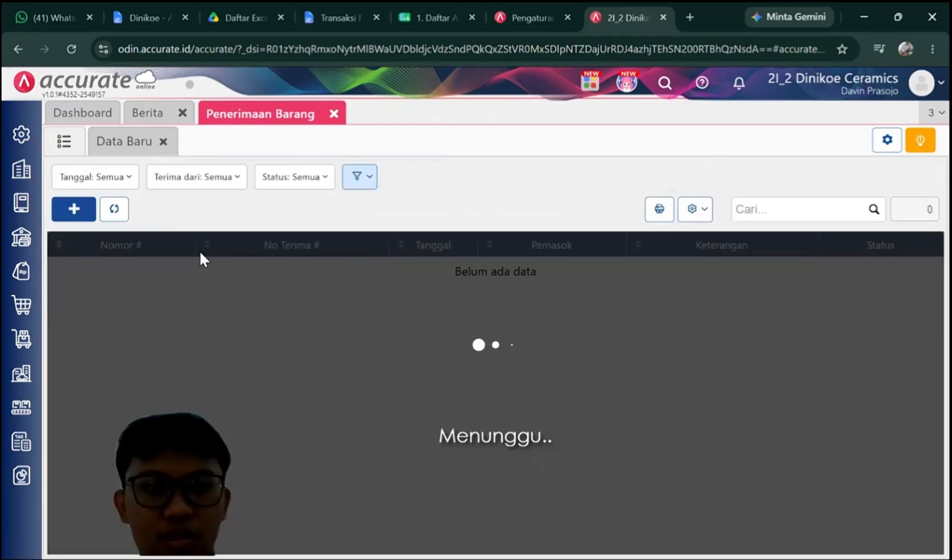
{"action": "left_click", "coordinate": [276, 271]}
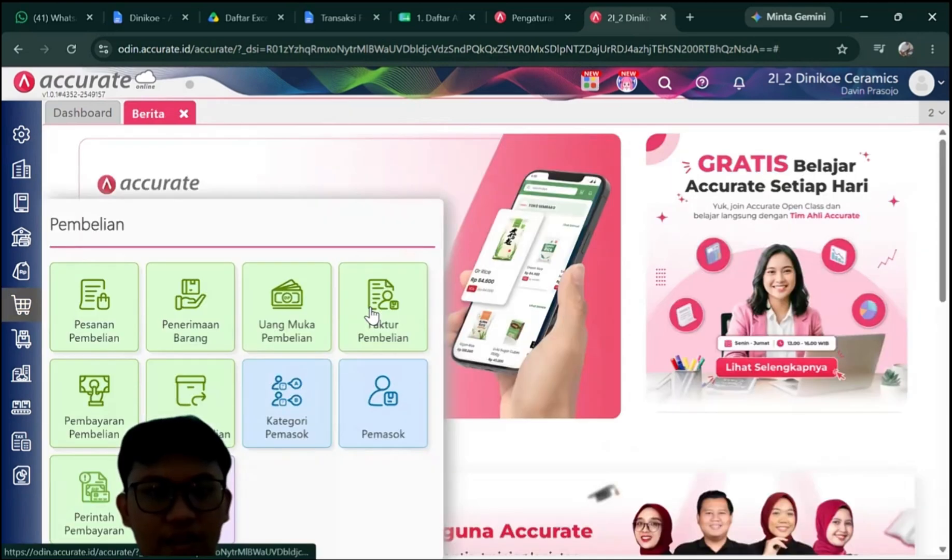
Open a new Faktur Pembelian form and view the Ambil source options
{"action": "left_click", "coordinate": [369, 311]}
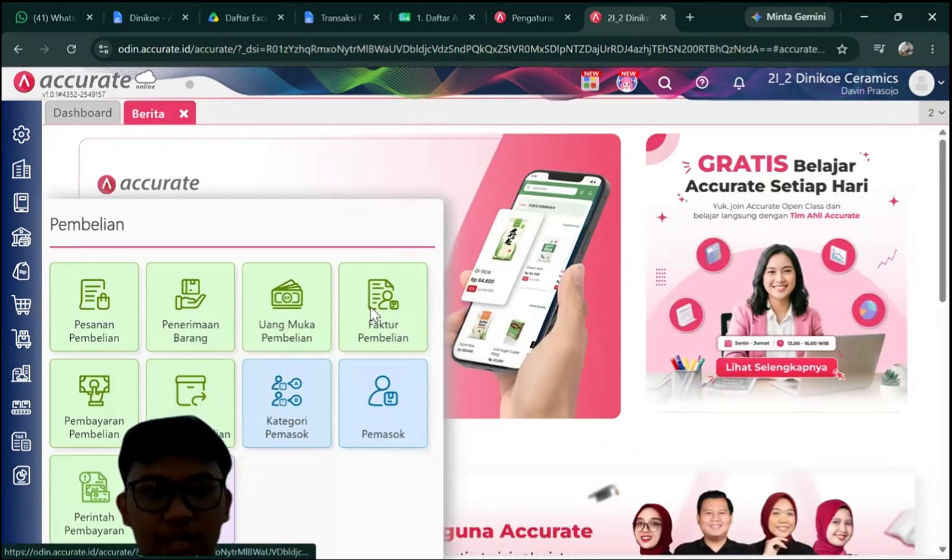
{"action": "left_click", "coordinate": [783, 208]}
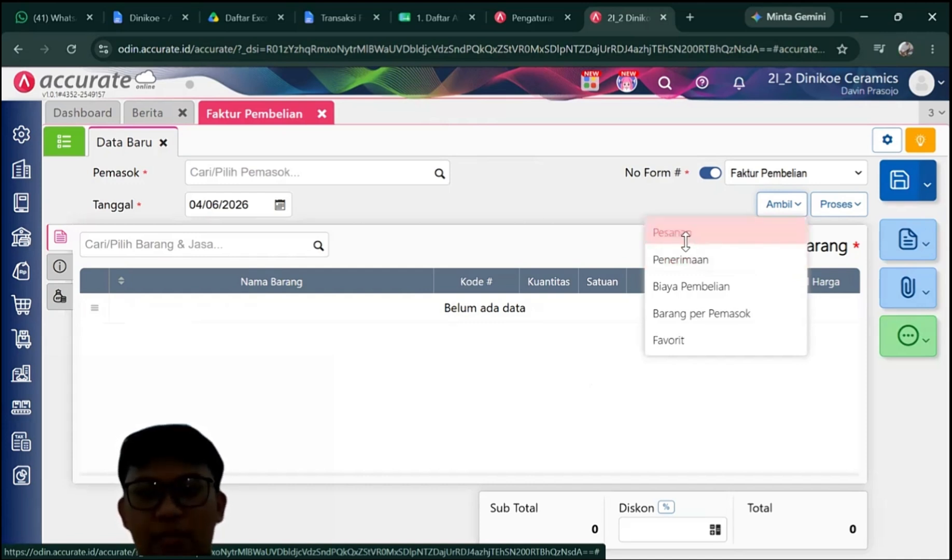
{"action": "left_click", "coordinate": [214, 415]}
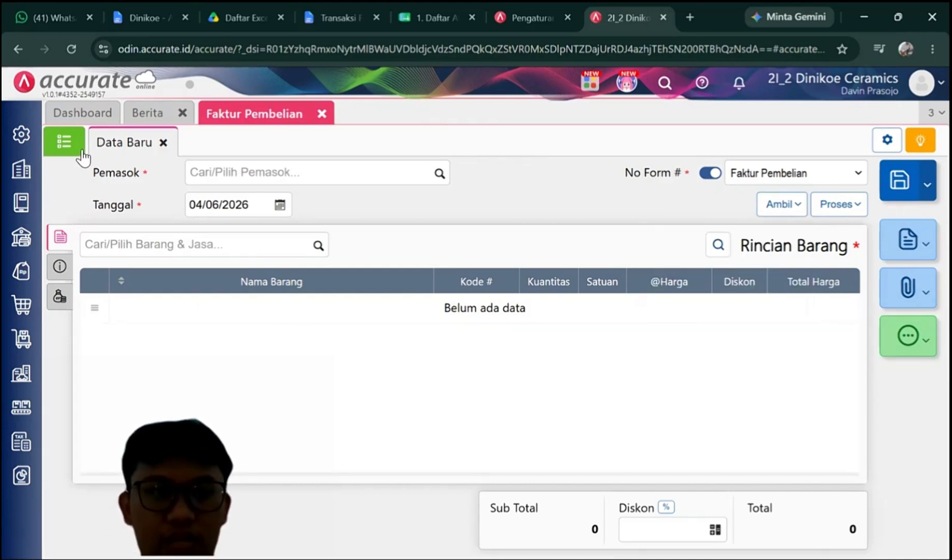
Open purchase invoice KP-04 from the Faktur Pembelian list, and view the Proses options on the new invoice form
{"action": "left_click", "coordinate": [79, 151]}
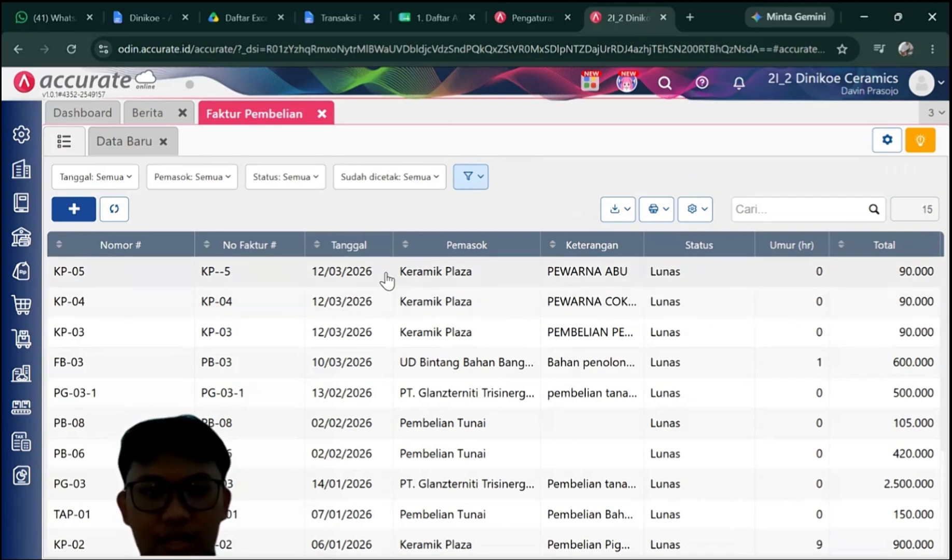
{"action": "left_click", "coordinate": [495, 296]}
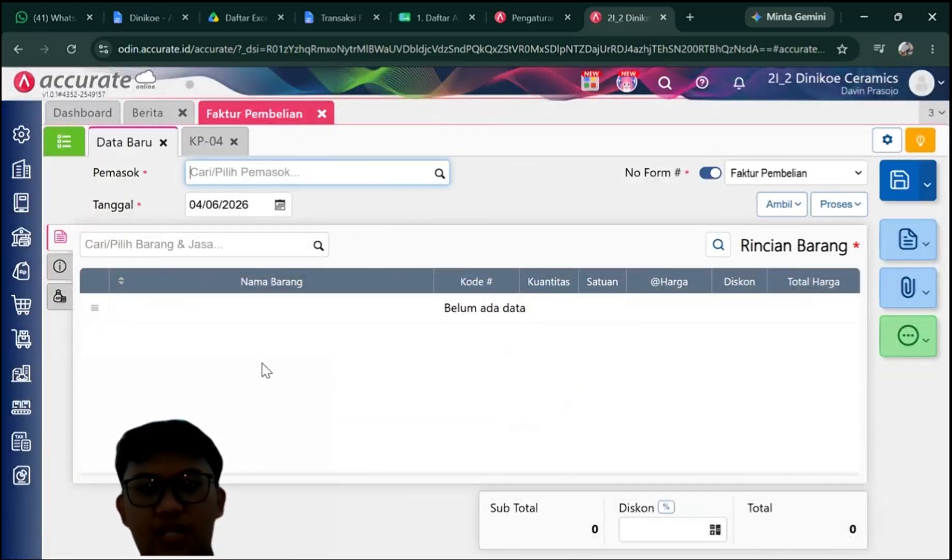
{"action": "left_click", "coordinate": [849, 210]}
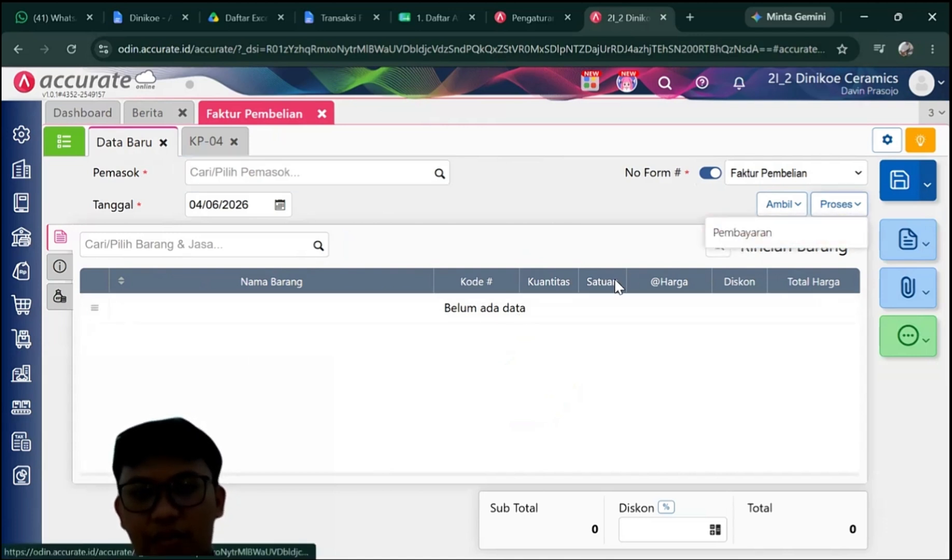
{"action": "left_click", "coordinate": [589, 250]}
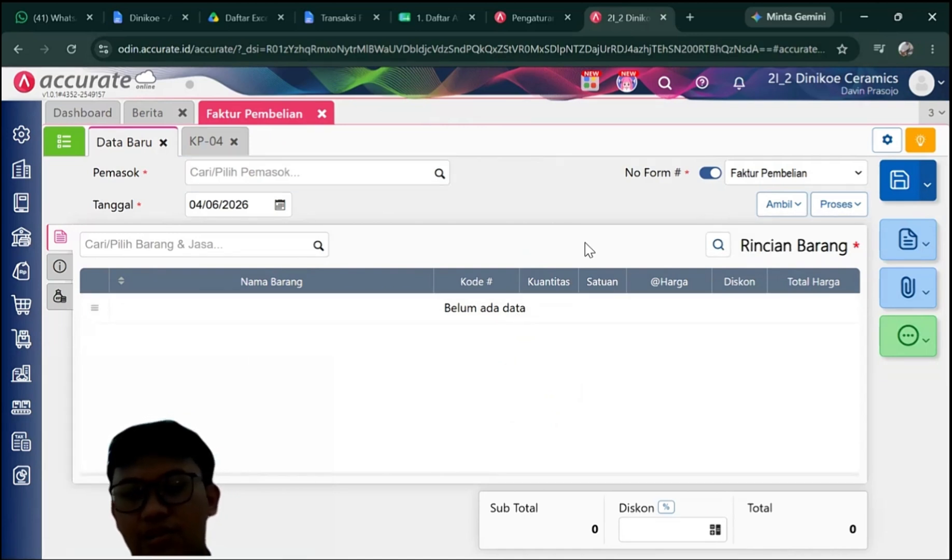